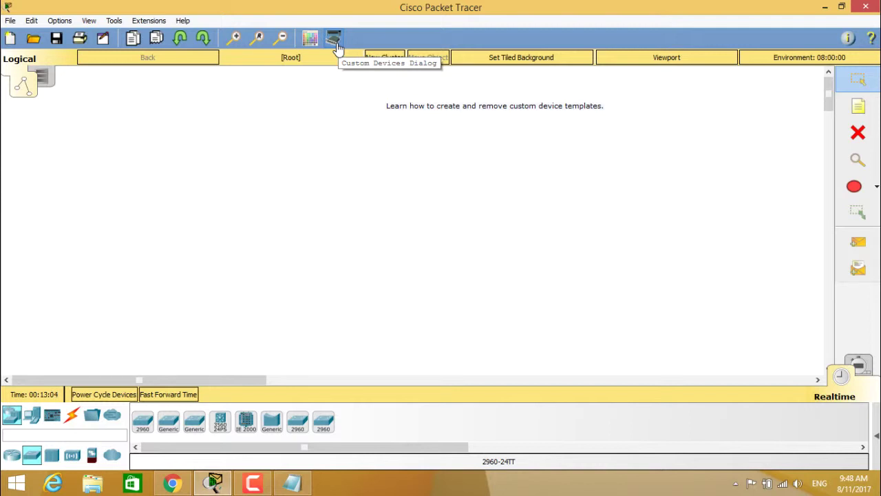
# Open the Device Template Manager and browse the existing templates, keeping the 1841 WIC-2T template selected
pyautogui.click(334, 39)
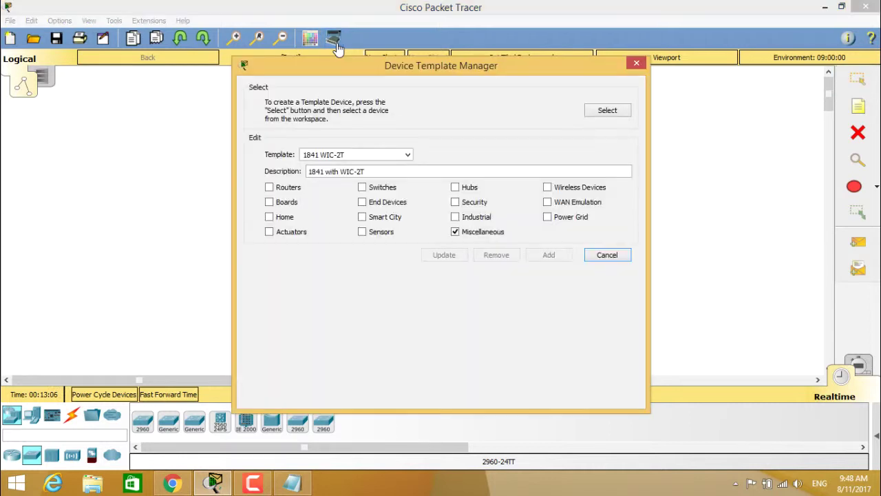
pyautogui.click(408, 155)
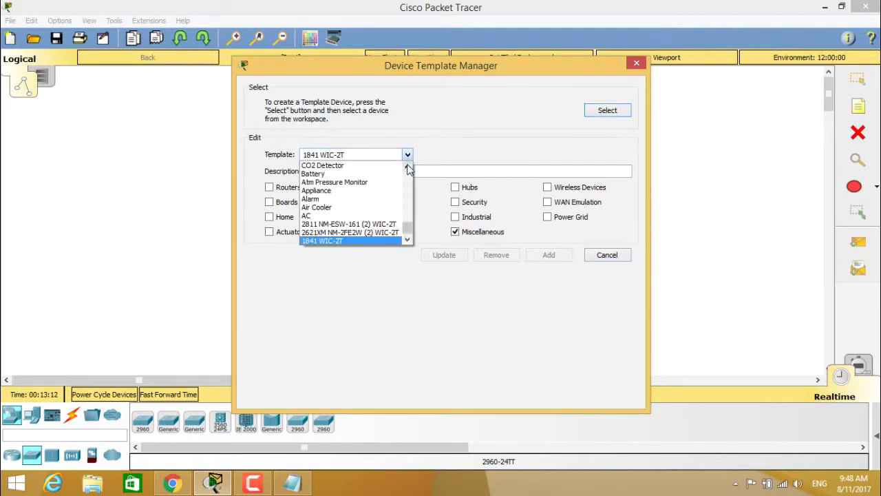
pyautogui.click(408, 167)
pyautogui.click(408, 167)
pyautogui.click(408, 167)
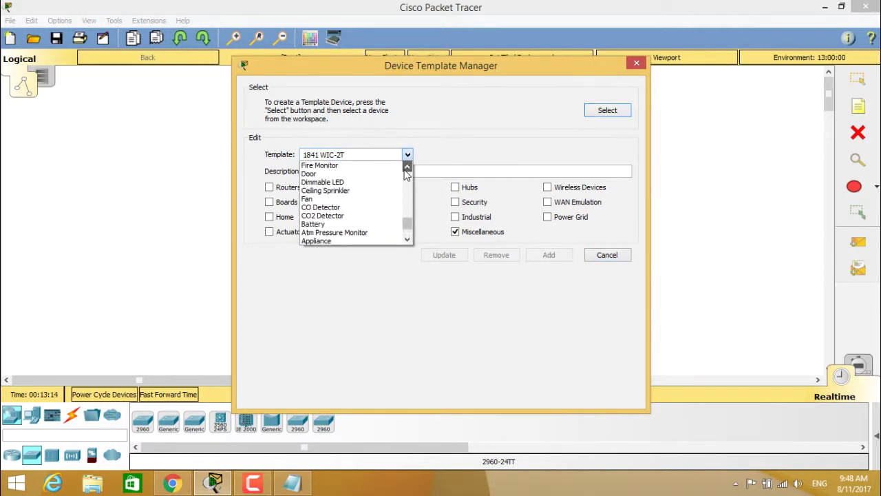
pyautogui.click(407, 167)
pyautogui.click(407, 167)
pyautogui.click(408, 167)
pyautogui.click(408, 167)
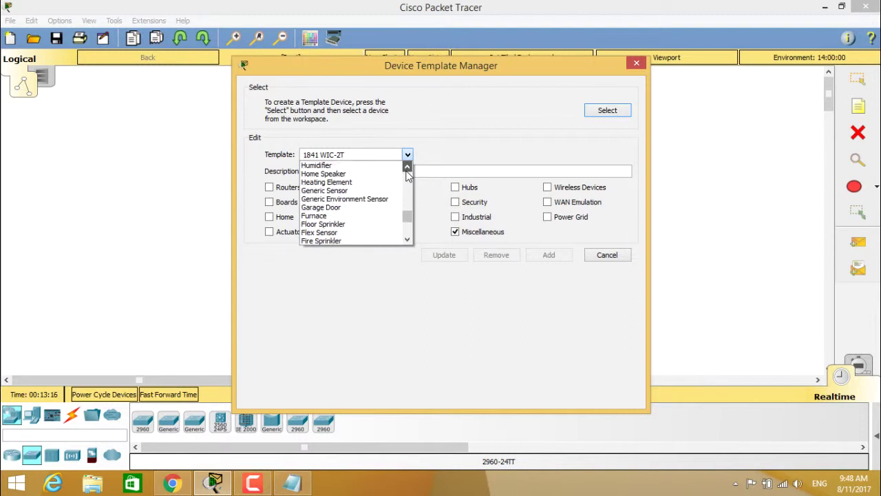
pyautogui.click(407, 167)
pyautogui.click(408, 167)
pyautogui.click(408, 167)
pyautogui.click(408, 167)
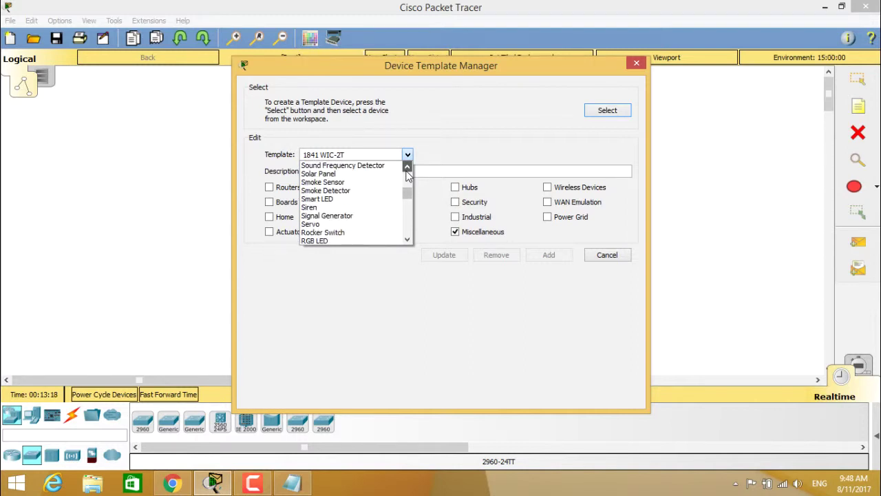
pyautogui.click(407, 167)
pyautogui.click(408, 167)
pyautogui.click(407, 172)
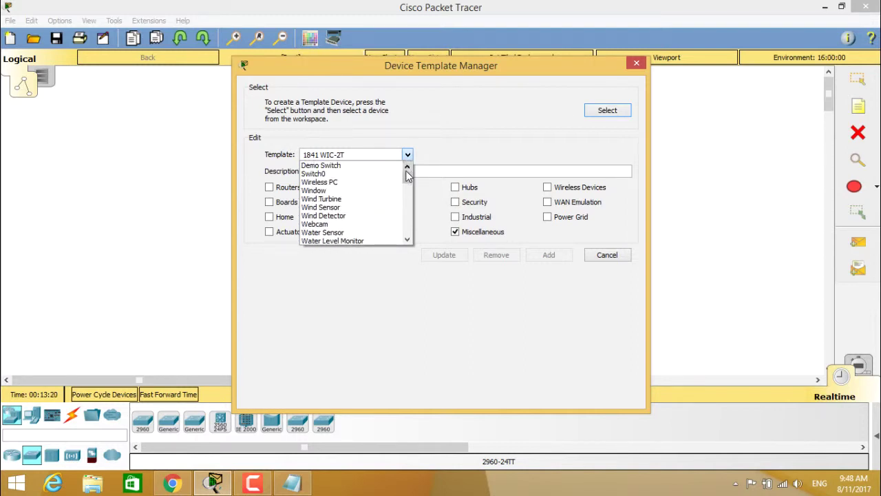
pyautogui.click(464, 146)
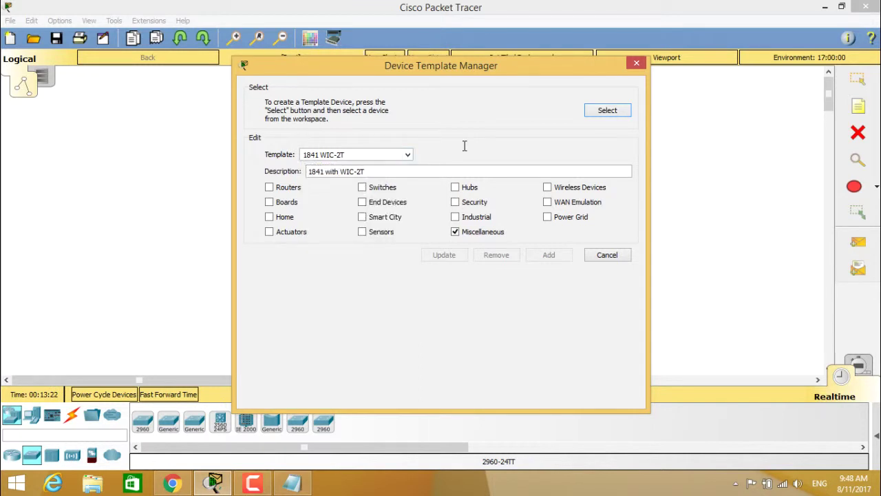
# Start choosing a source device and place a 2960-24TT switch at the workspace centre
pyautogui.click(609, 111)
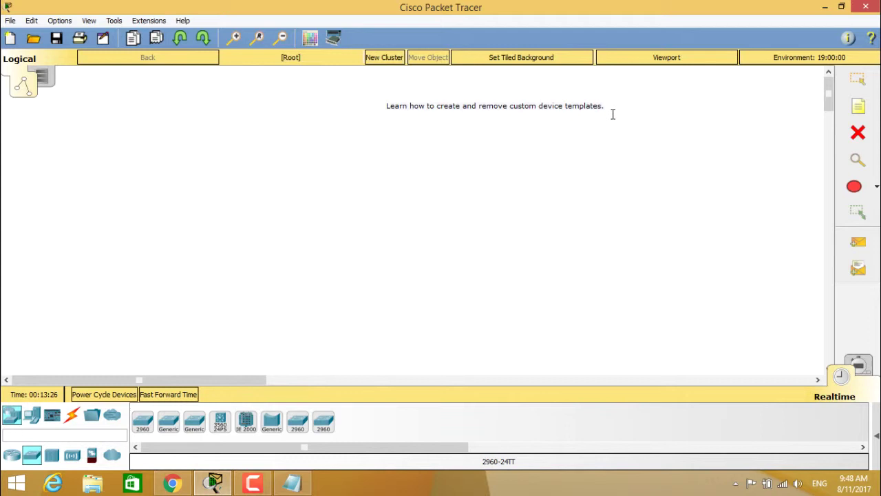
pyautogui.click(12, 426)
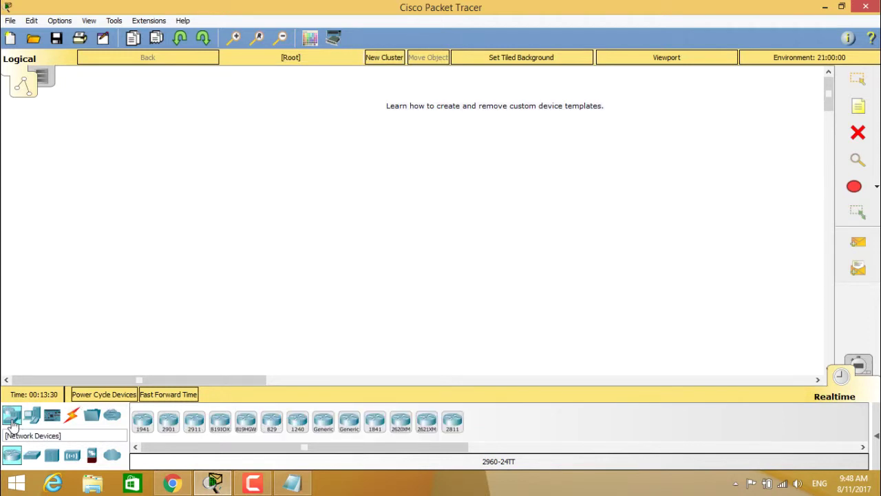
pyautogui.click(32, 456)
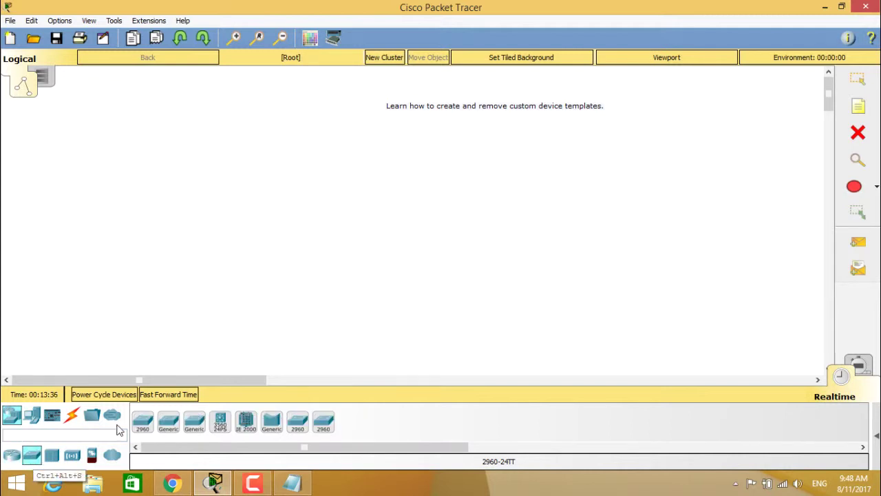
pyautogui.moveTo(143, 430); pyautogui.dragTo(359, 211)
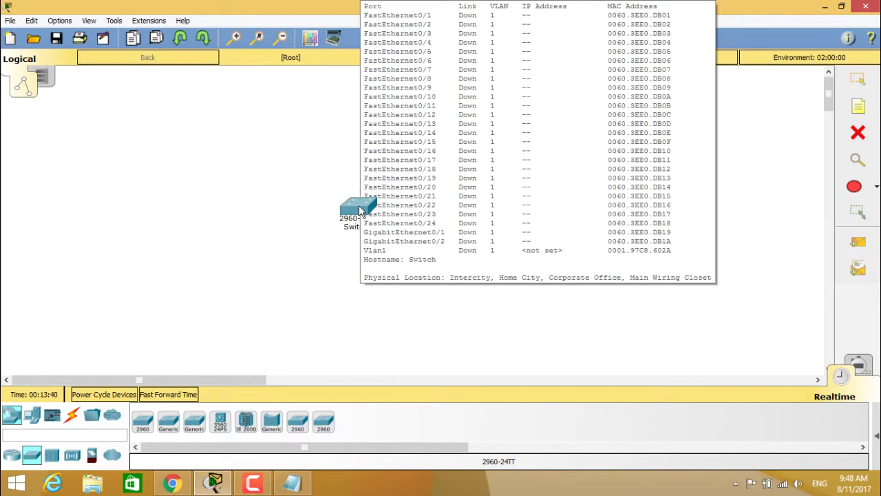
# Base the template on Switch5, naming it DemoSwitch1 with description 'Switch Demo' under Switches
pyautogui.click(359, 211)
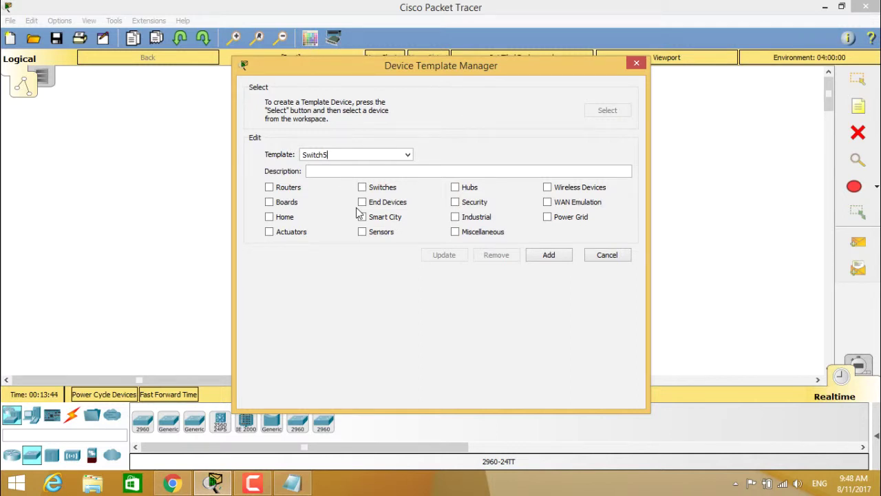
pyautogui.doubleClick(347, 155)
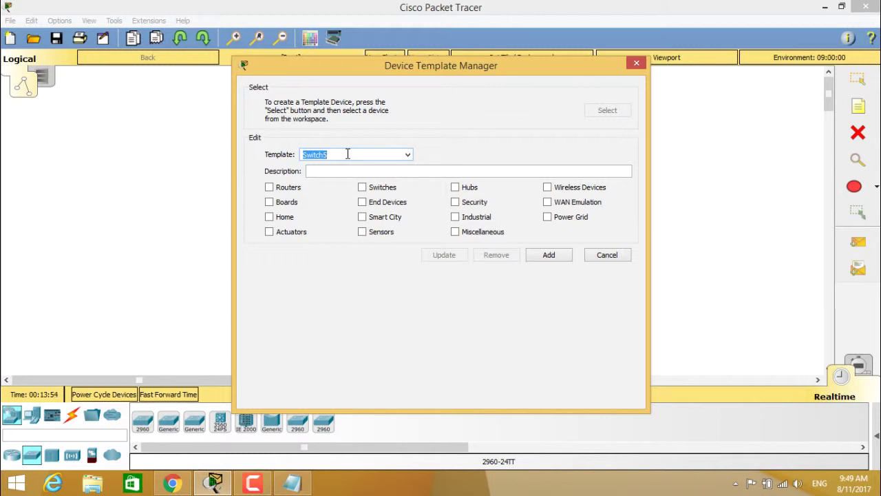
pyautogui.write('DemoSwitch1')
pyautogui.click(341, 167)
pyautogui.write('Switch ')
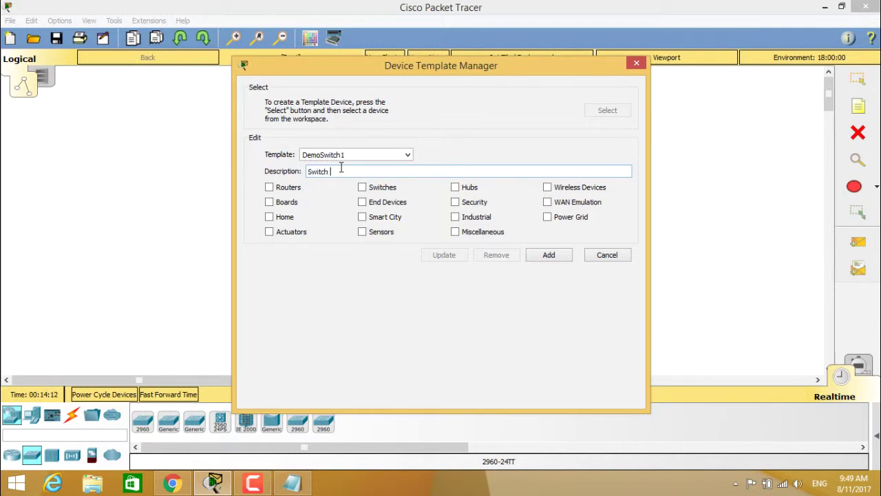
pyautogui.write('Demo')
pyautogui.click(363, 189)
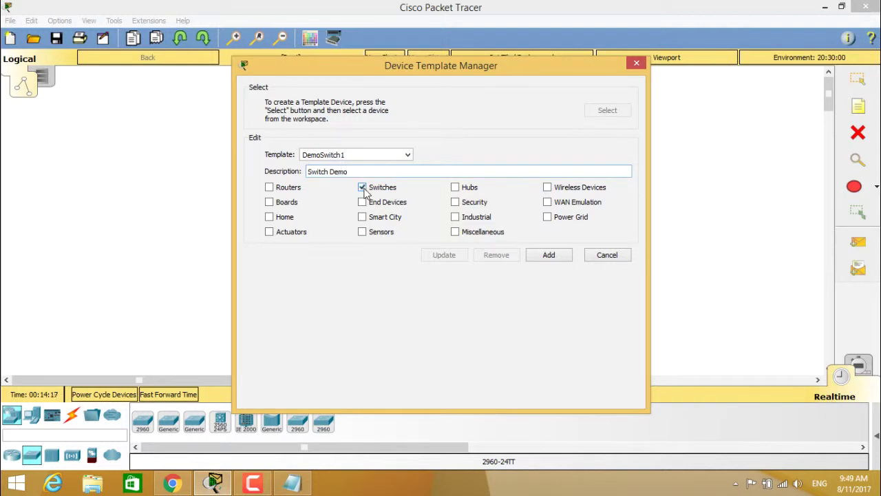
# Add the template and save it as DemoSwitch1 in the templates folder
pyautogui.click(550, 254)
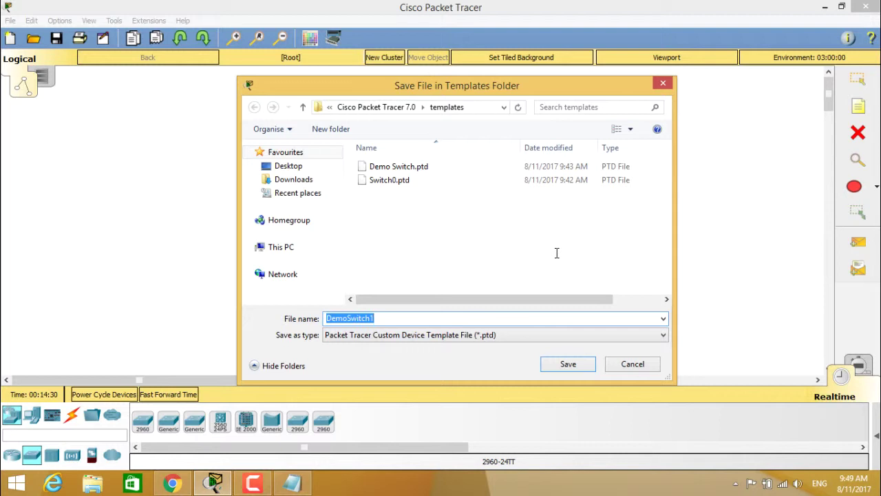
pyautogui.click(445, 319)
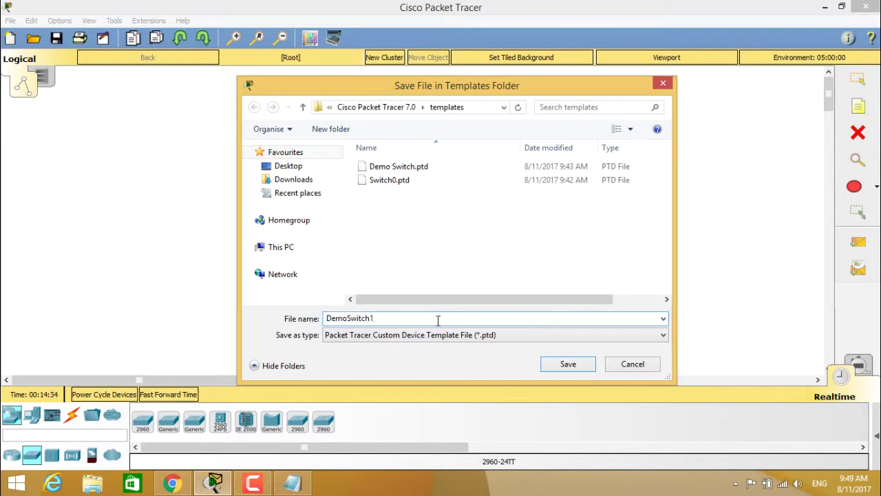
pyautogui.doubleClick(437, 320)
pyautogui.click(437, 319)
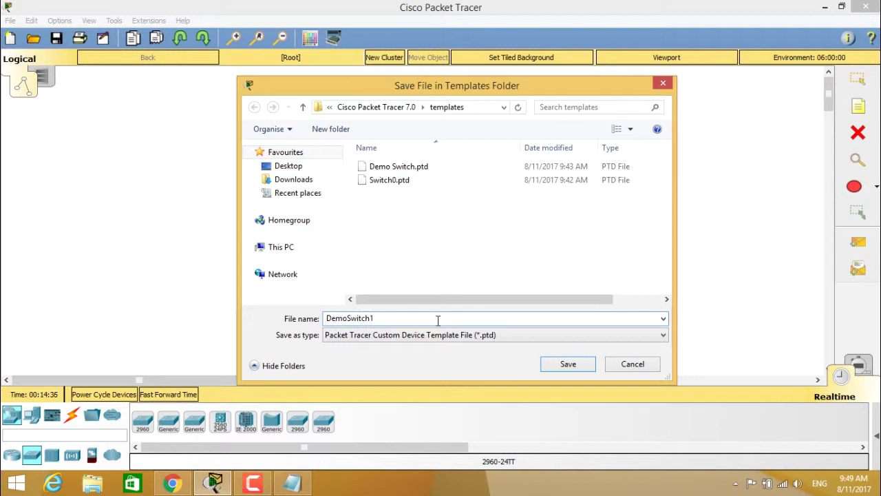
pyautogui.click(570, 367)
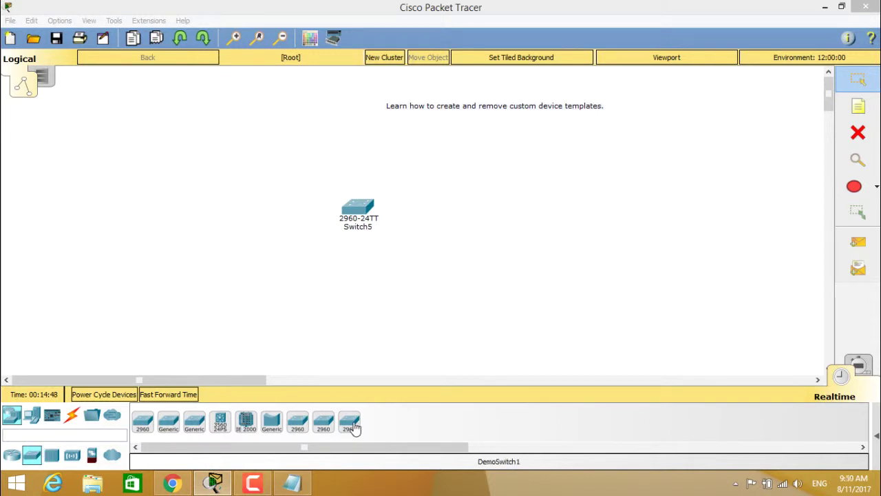
# Place a DemoSwitch1 switch below-right of Switch5, then box-select Switch5 and Switch6
pyautogui.moveTo(353, 428); pyautogui.dragTo(512, 260)
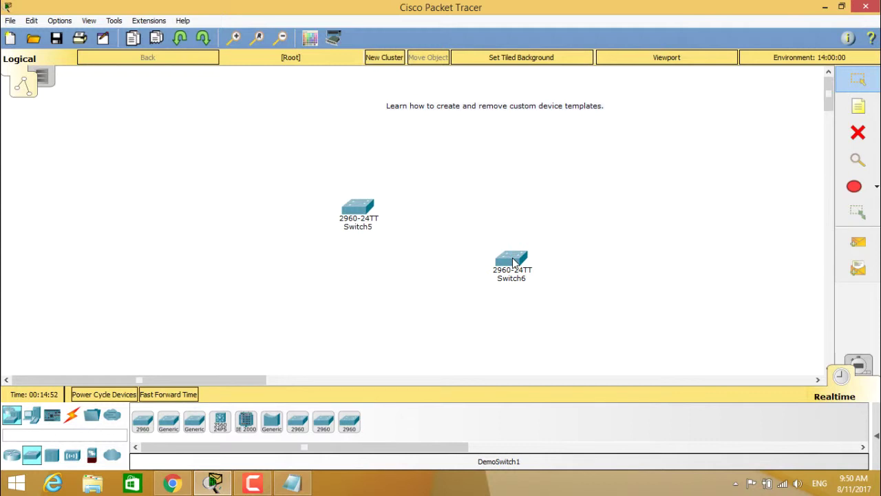
pyautogui.moveTo(328, 187); pyautogui.dragTo(390, 243)
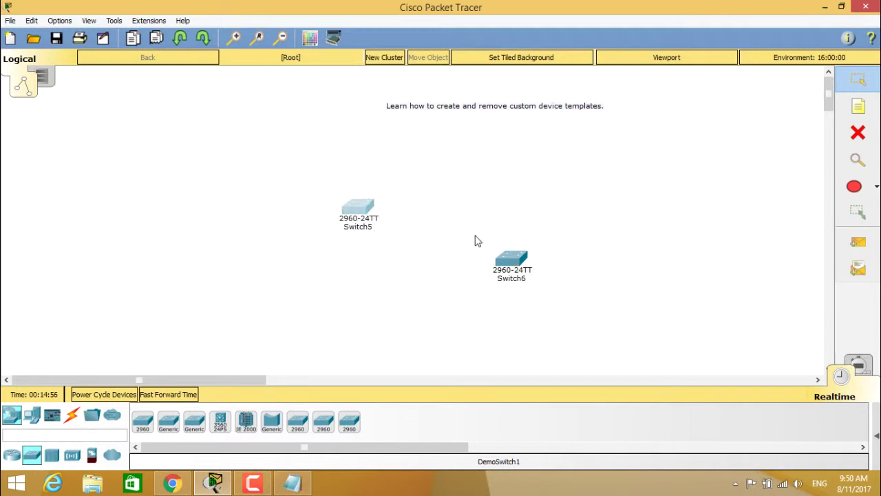
pyautogui.moveTo(480, 240); pyautogui.dragTo(551, 303)
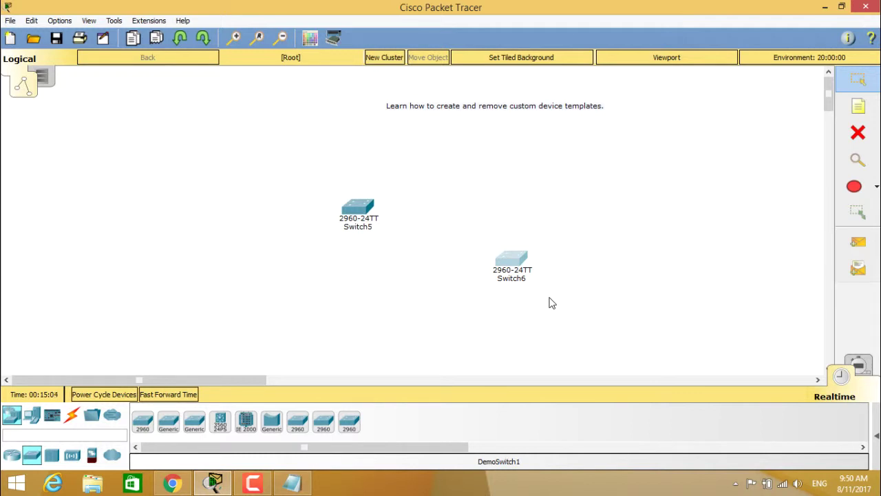
# Delete Switch6 and Switch5, place and delete a test Switch7, then return to selection mode
pyautogui.click(858, 134)
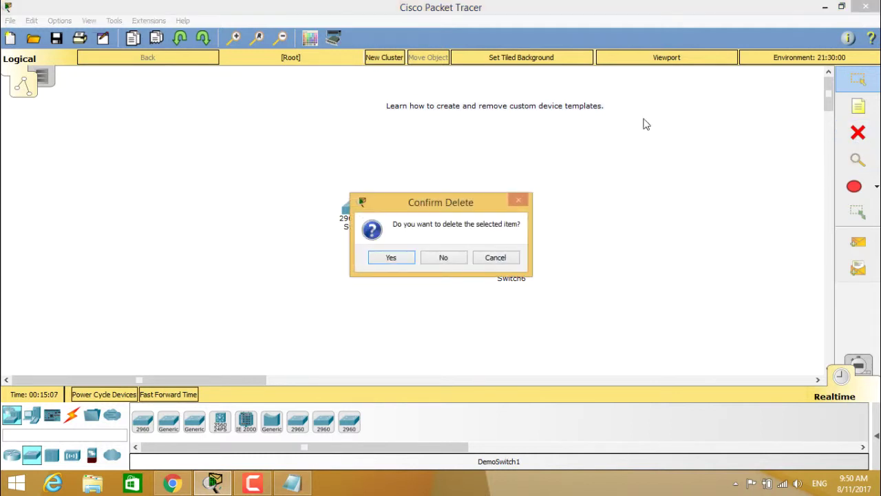
pyautogui.click(389, 257)
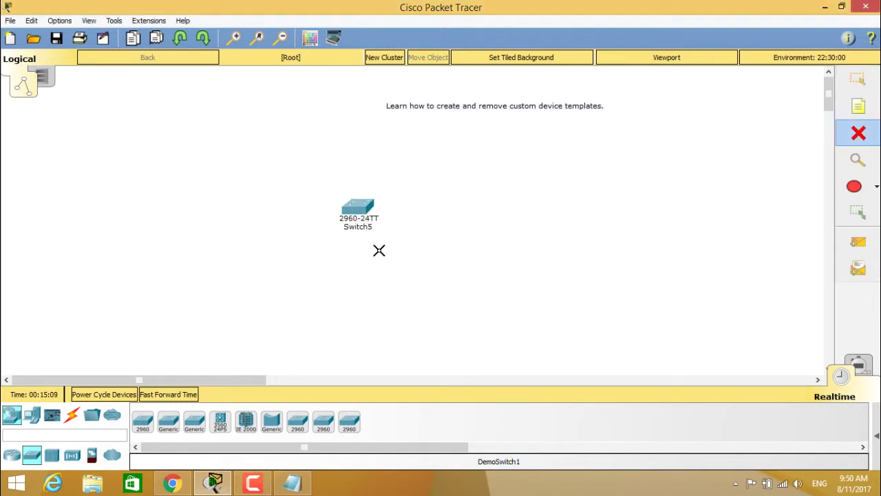
pyautogui.click(360, 210)
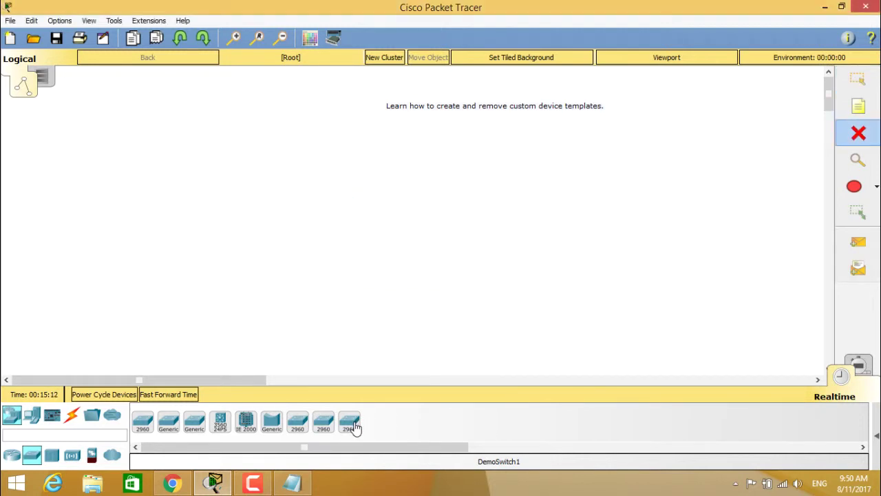
pyautogui.moveTo(356, 427); pyautogui.dragTo(377, 253)
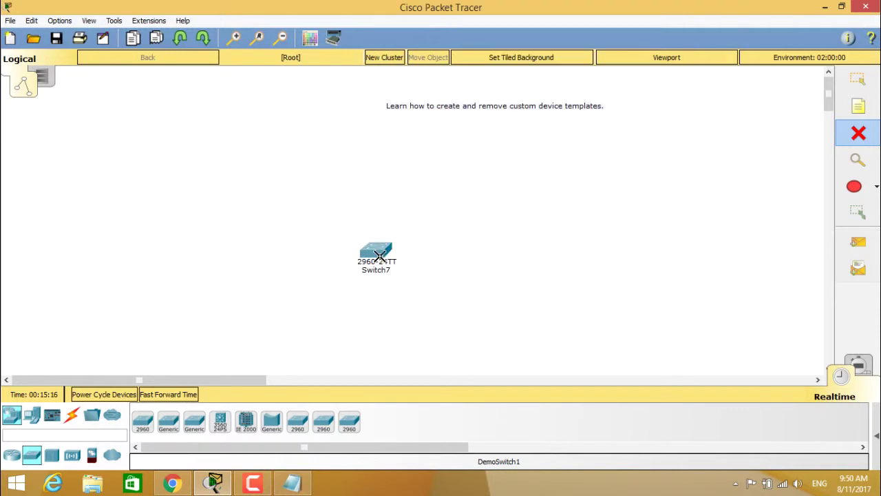
pyautogui.click(379, 256)
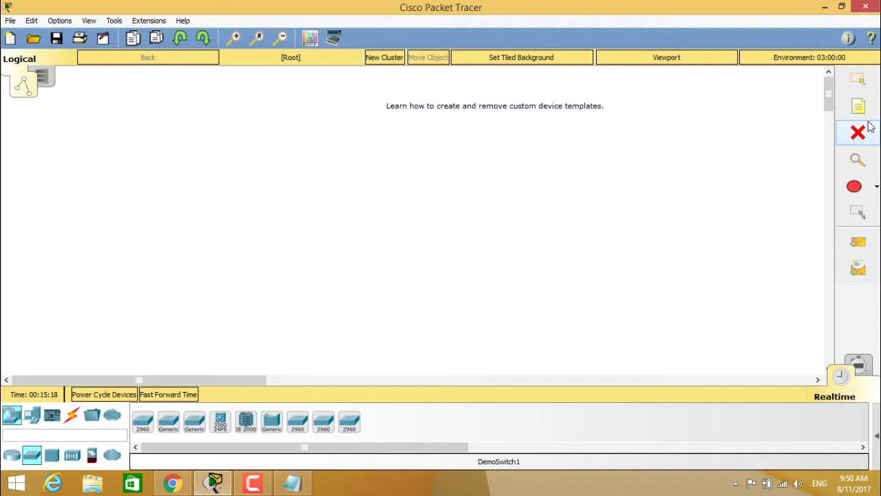
pyautogui.click(869, 78)
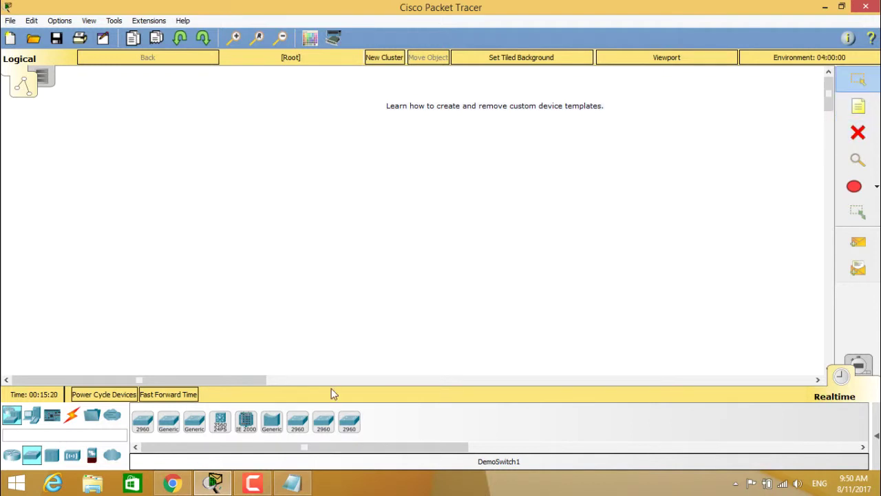
# Place a 2960 switch as Switch8 and inspect its zoomed-in Physical view in a maximized window
pyautogui.moveTo(349, 424); pyautogui.dragTo(352, 136)
pyautogui.click(353, 139)
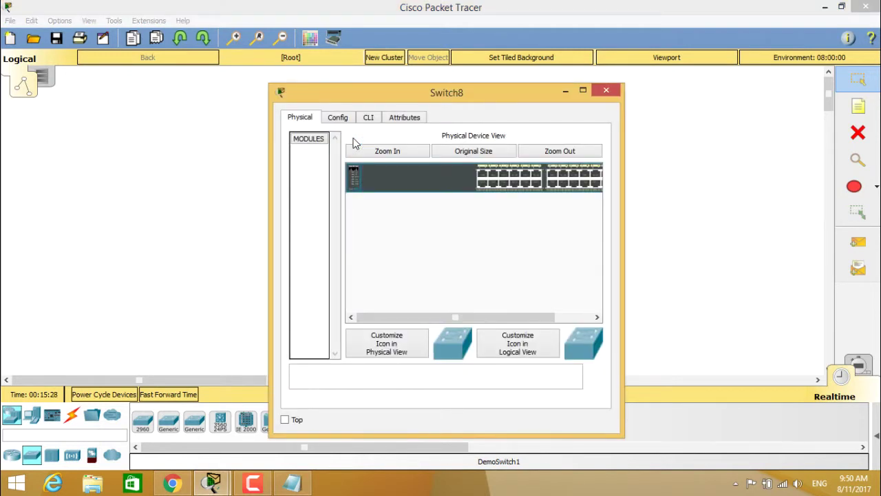
pyautogui.click(583, 89)
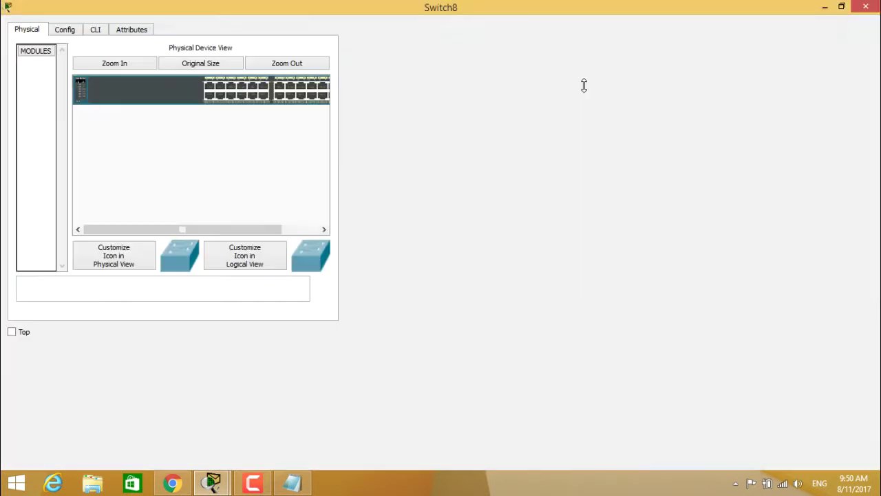
pyautogui.click(239, 61)
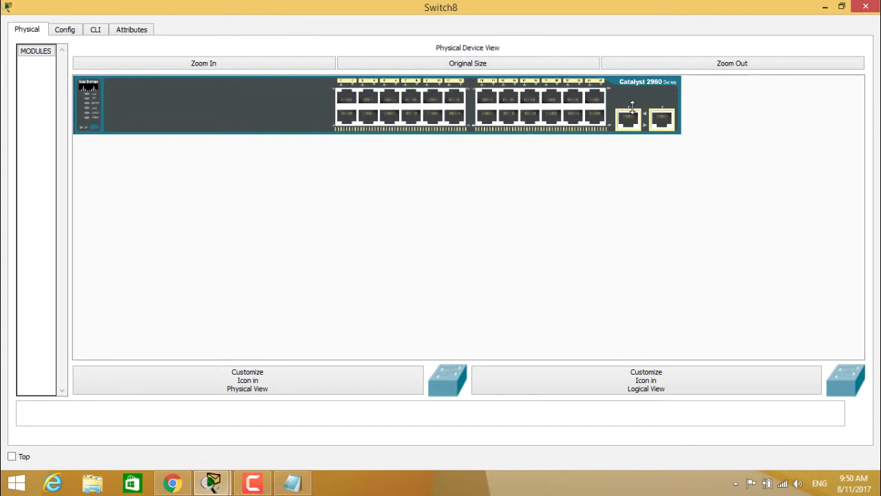
pyautogui.click(871, 9)
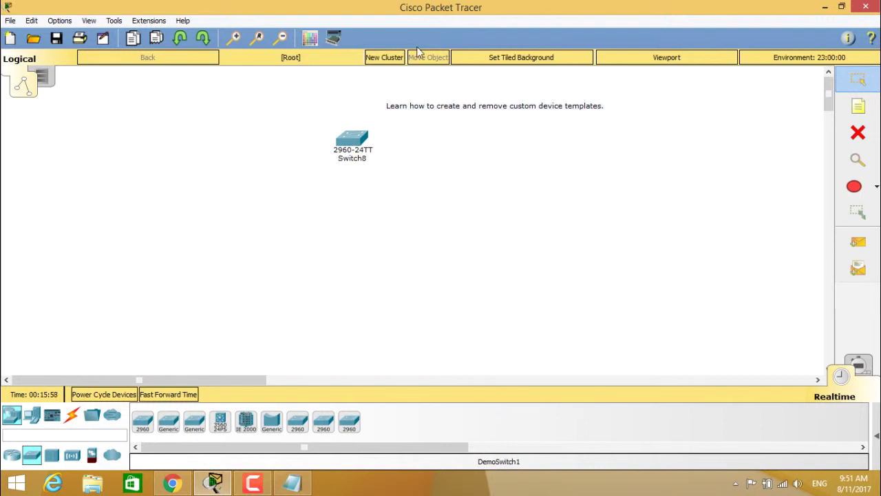
# Reopen the Device Template Manager and scroll the Template list up to DemoSwitch1
pyautogui.click(335, 39)
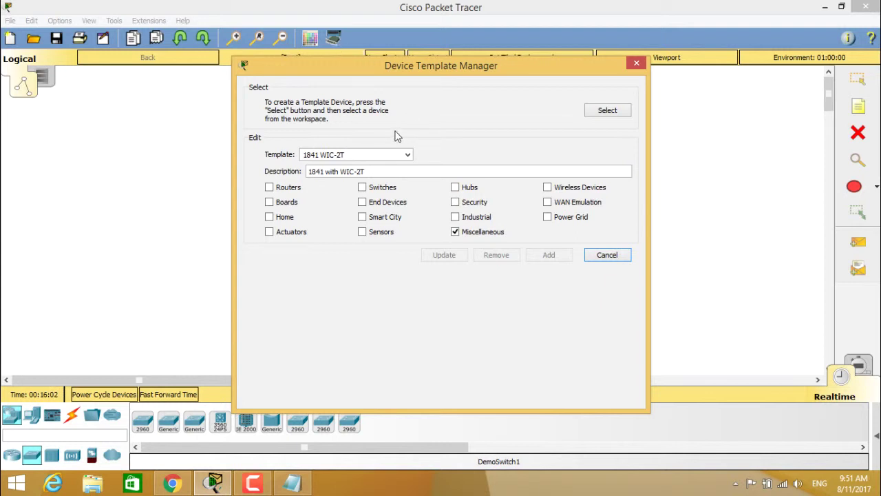
pyautogui.click(407, 155)
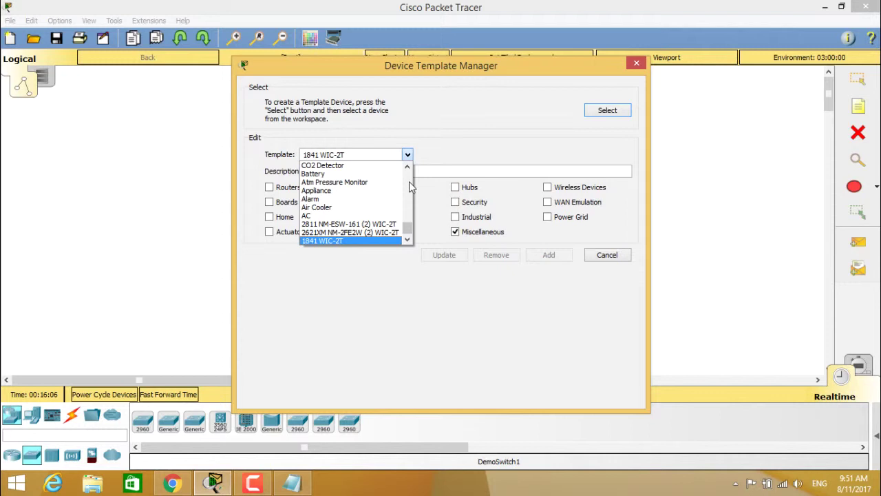
pyautogui.scroll(15, 409, 181)
pyautogui.scroll(4, 409, 181)
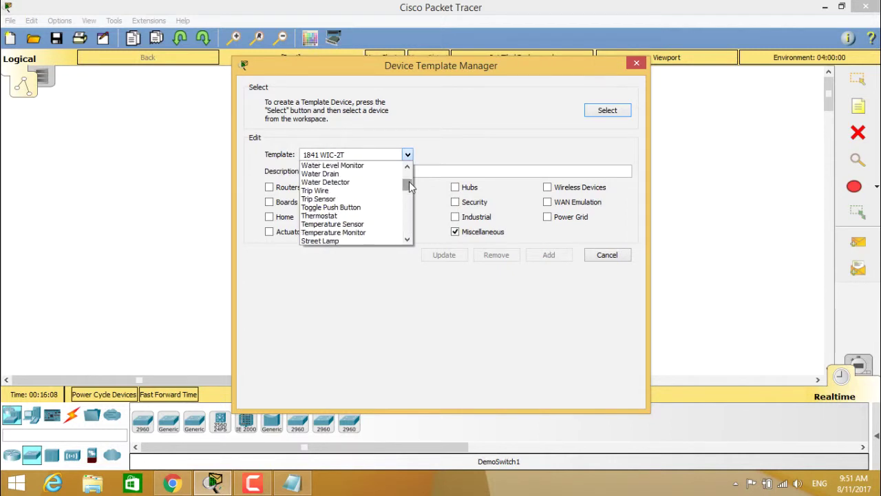
pyautogui.scroll(4, 409, 181)
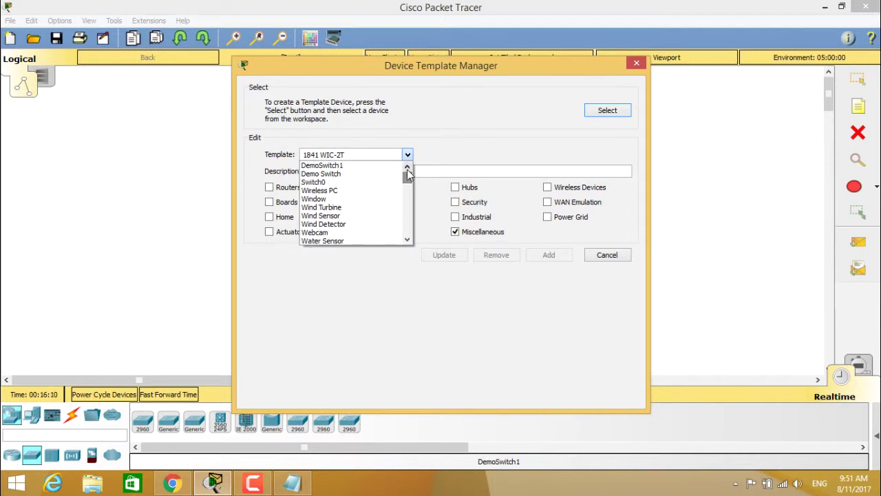
# Remove the DemoSwitch1 template, then the Demo Switch template, leaving Switch0 current
pyautogui.click(371, 167)
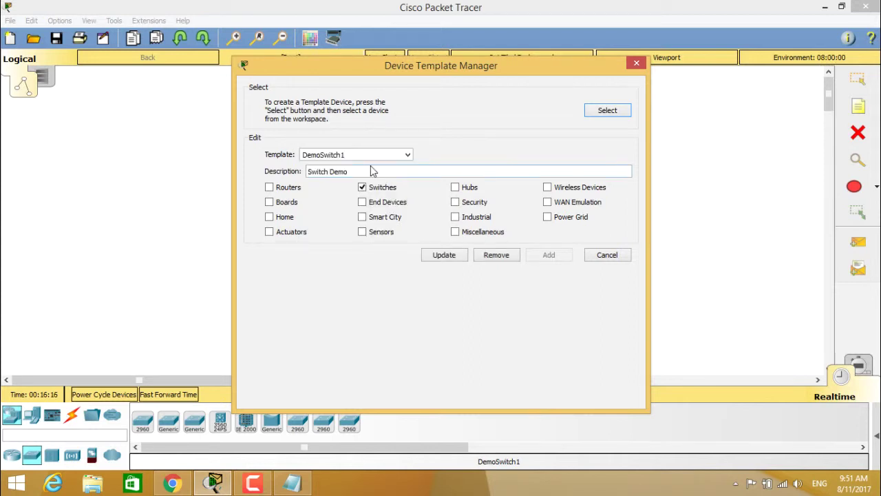
pyautogui.click(498, 260)
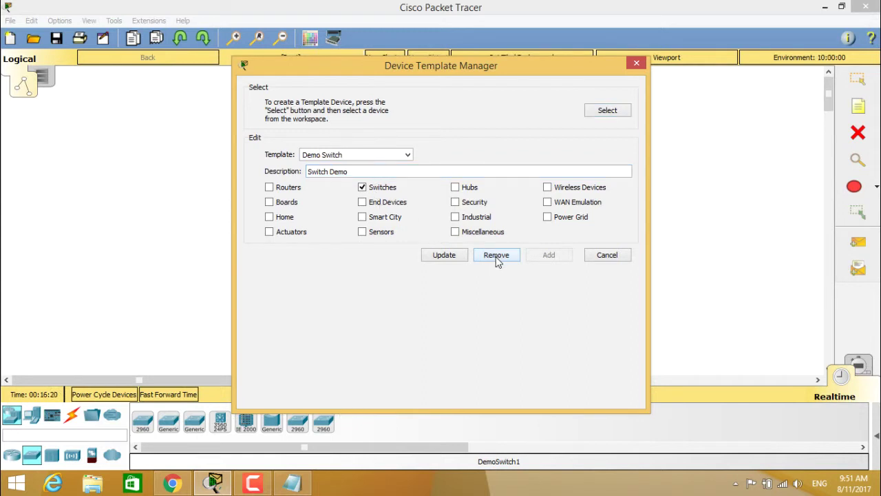
pyautogui.click(498, 260)
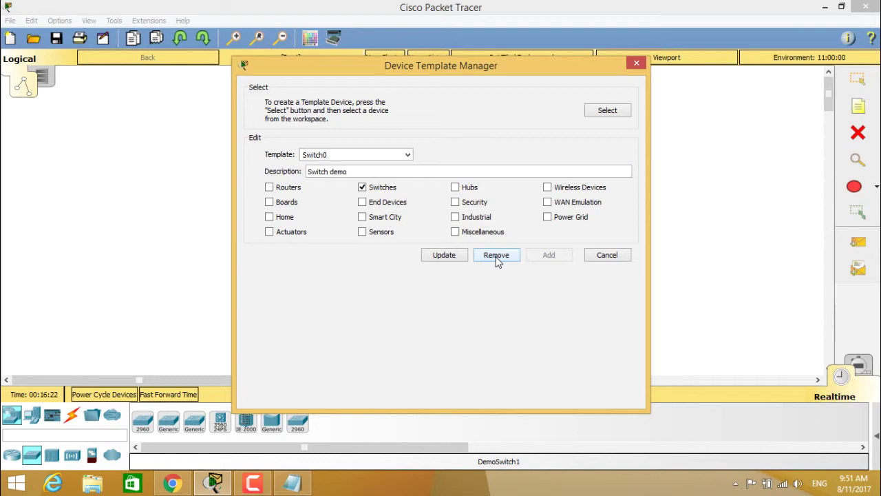